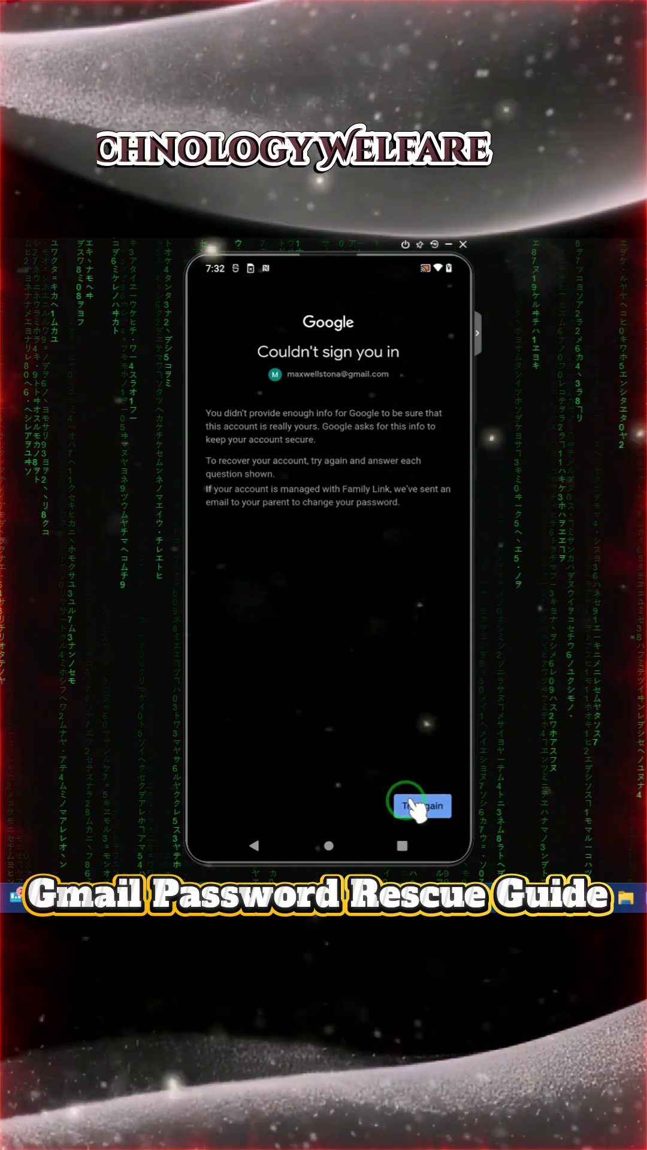
# - Restart recovery with the prefilled email and choose another way past the last-password question
pyautogui.click(419, 806)
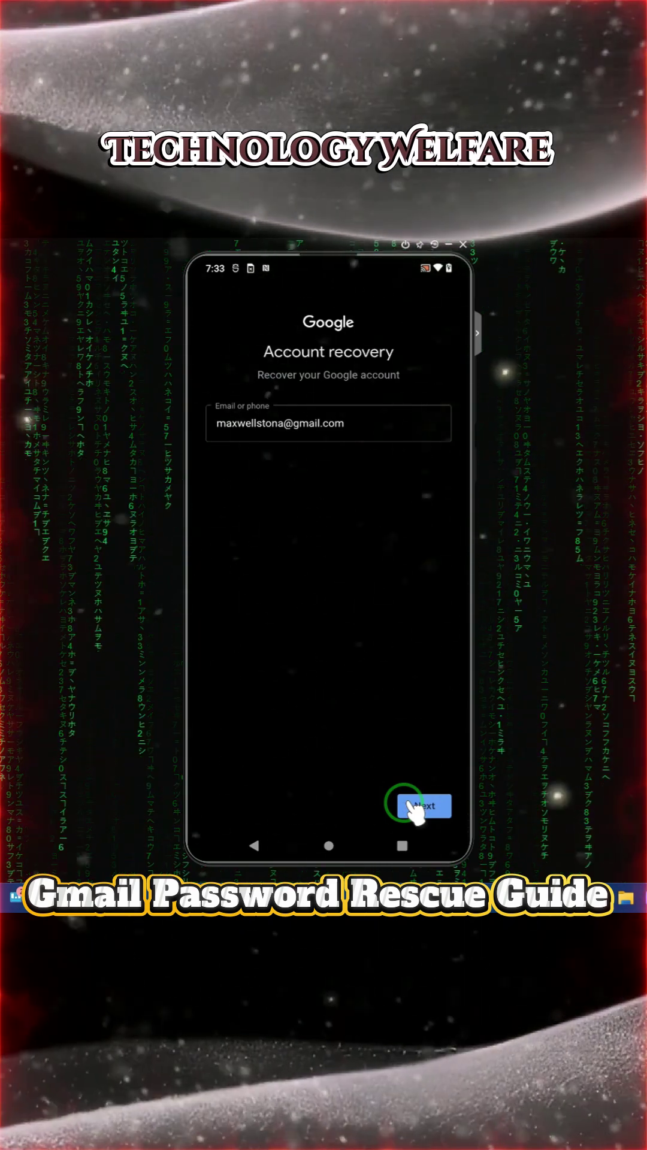
pyautogui.click(429, 806)
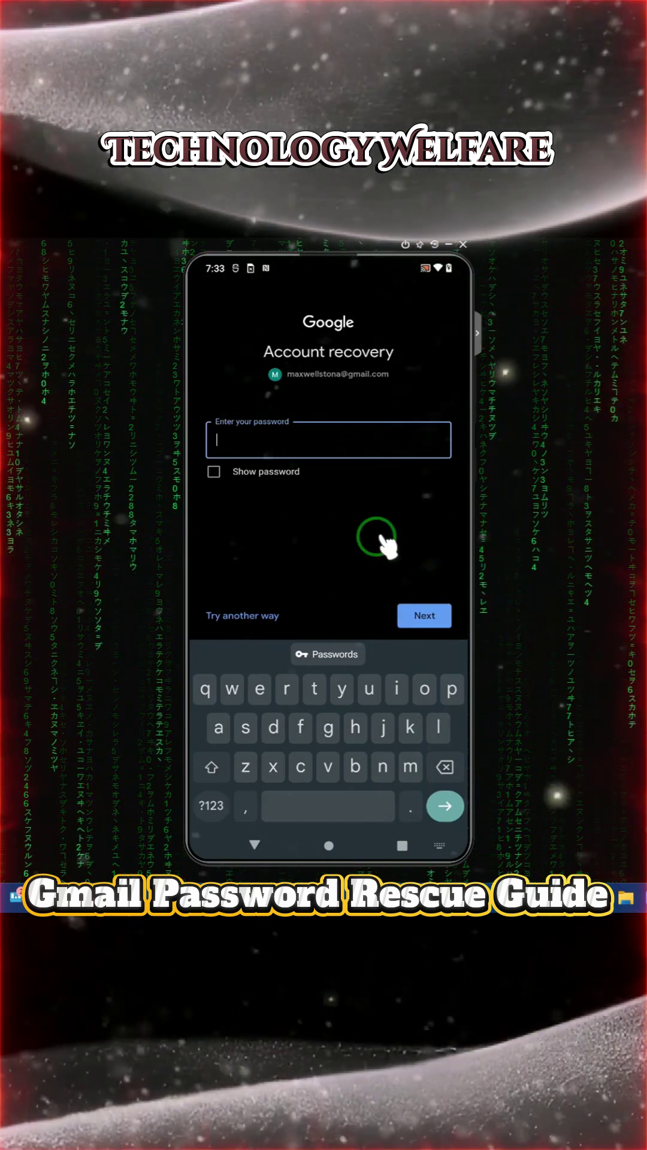
pyautogui.click(244, 616)
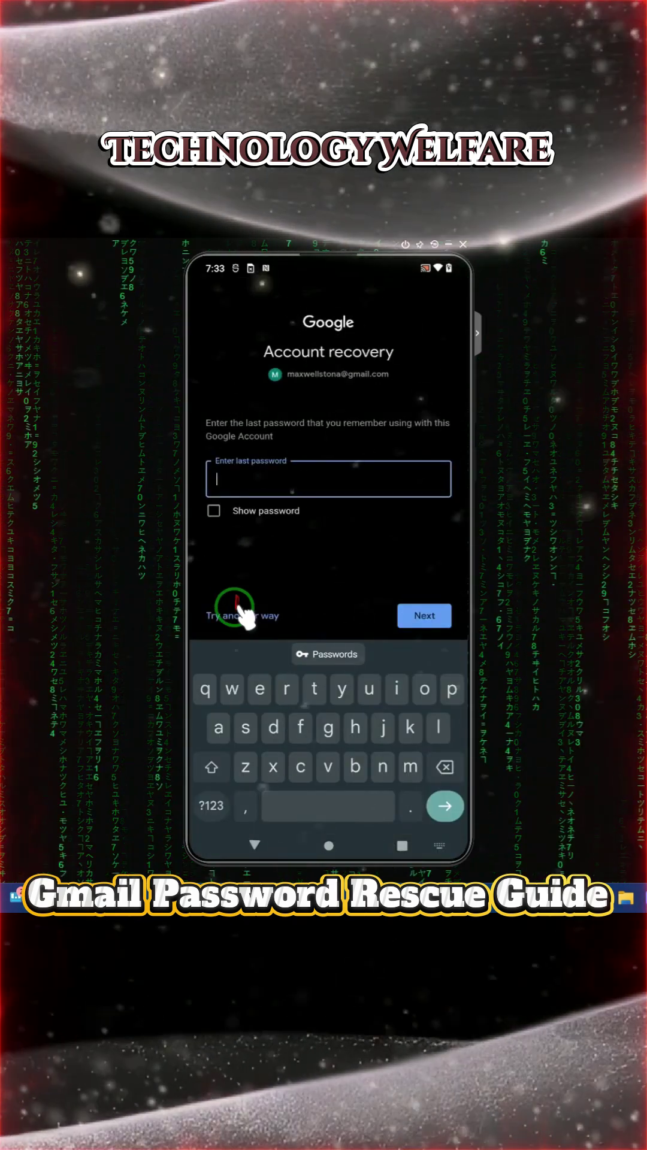
pyautogui.click(243, 616)
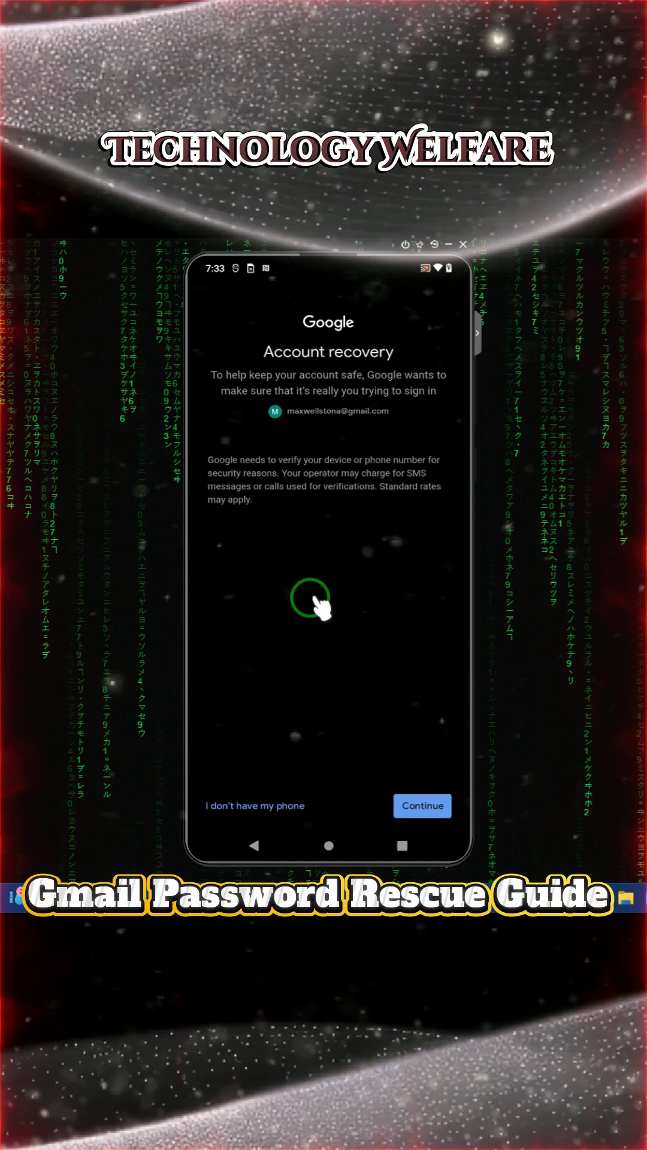
# - Report the phone isn't available for verification, ending the sign-in attempt
pyautogui.click(270, 806)
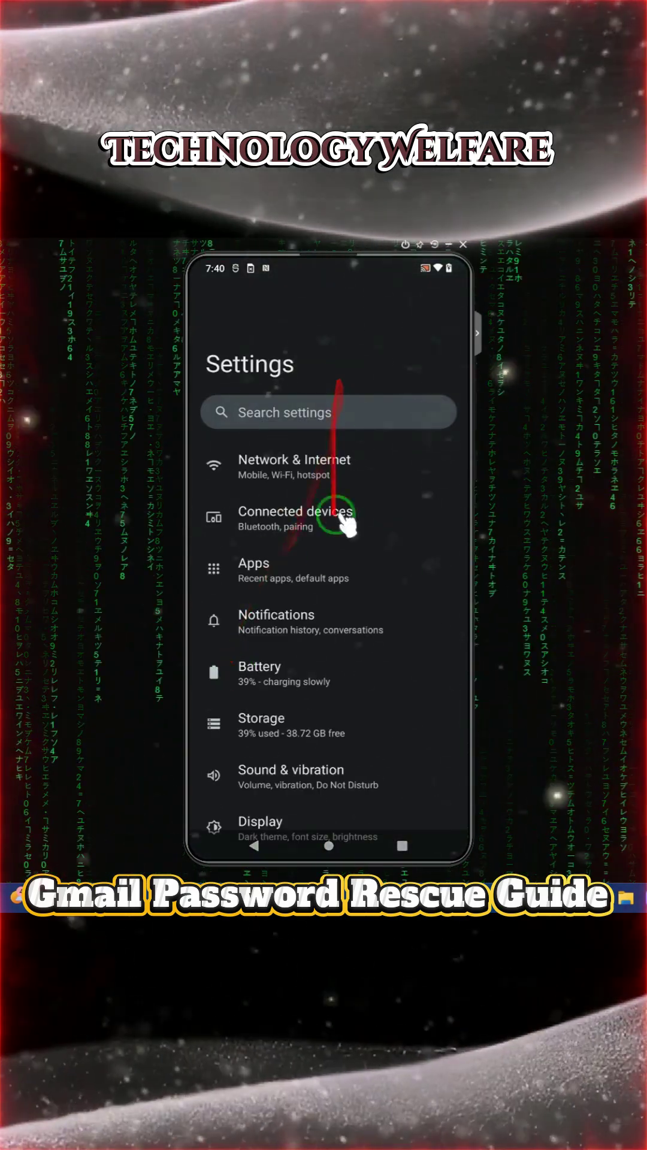
pyautogui.scroll(-3, 316, 632)
pyautogui.scroll(-3, 297, 683)
pyautogui.scroll(-3, 306, 684)
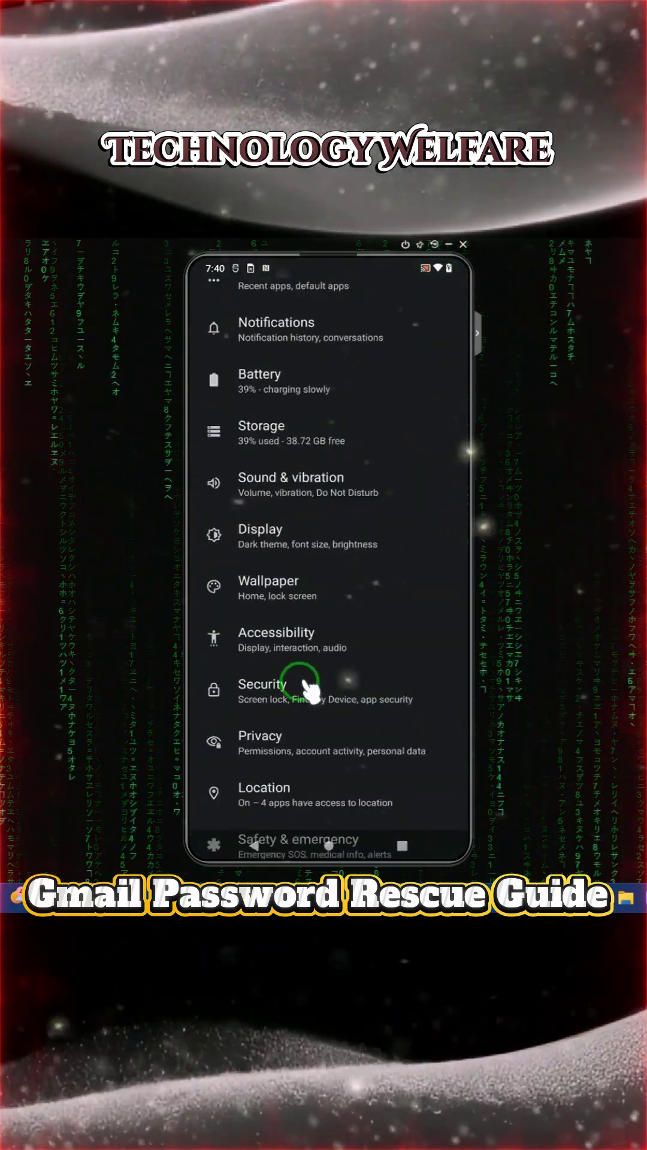
pyautogui.scroll(-3, 310, 690)
pyautogui.scroll(-3, 311, 690)
pyautogui.scroll(-3, 311, 691)
pyautogui.scroll(-3, 310, 688)
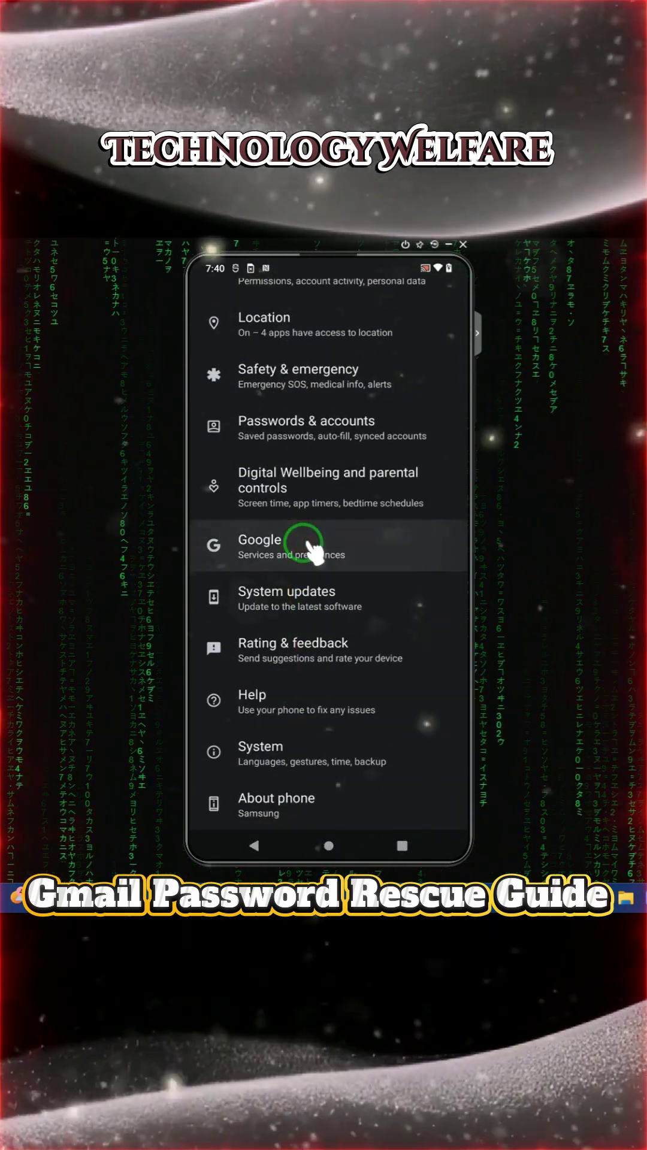
# - From Google settings, search Help for the suggestion 'haked gmail recovery'
pyautogui.click(306, 544)
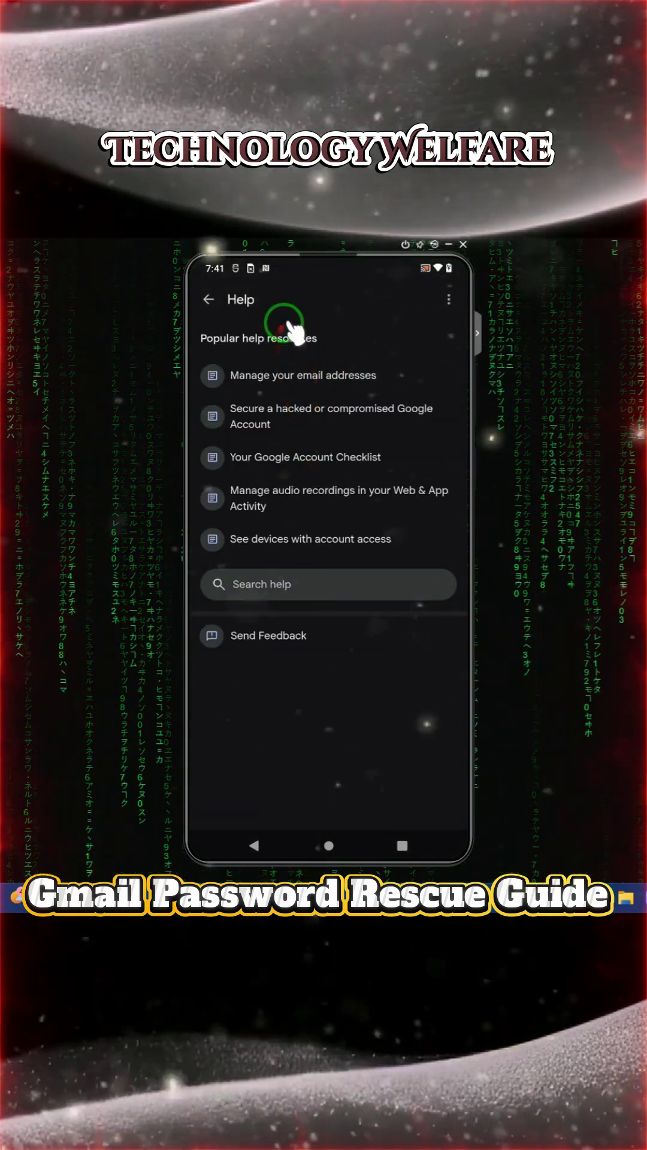
pyautogui.click(298, 584)
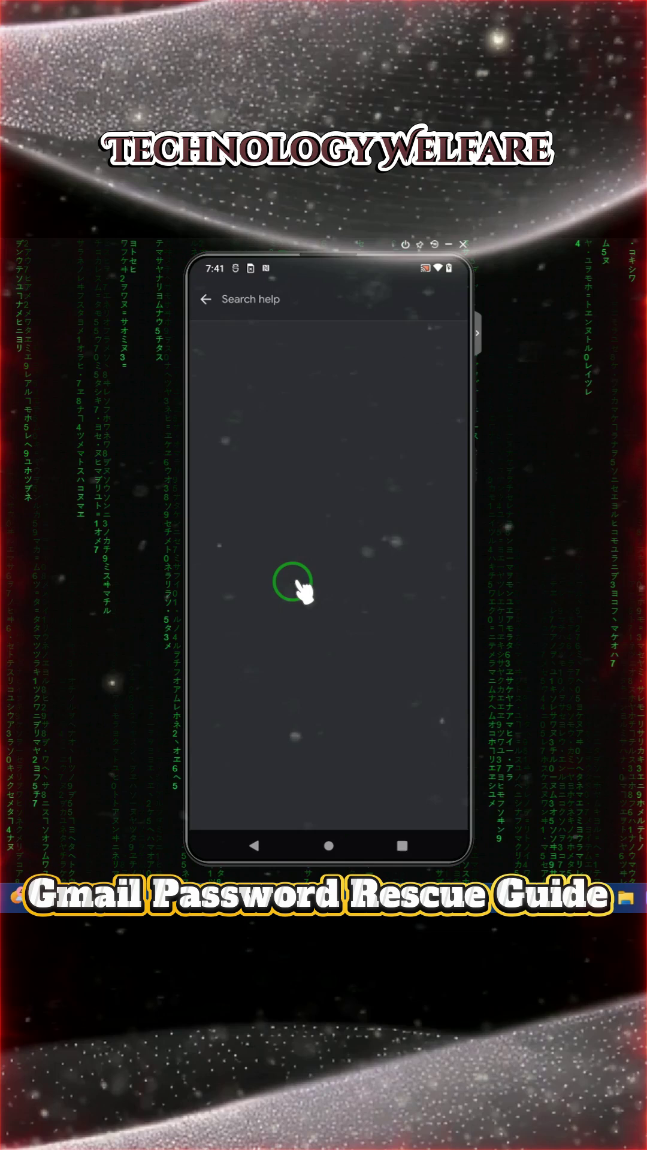
pyautogui.write('h')
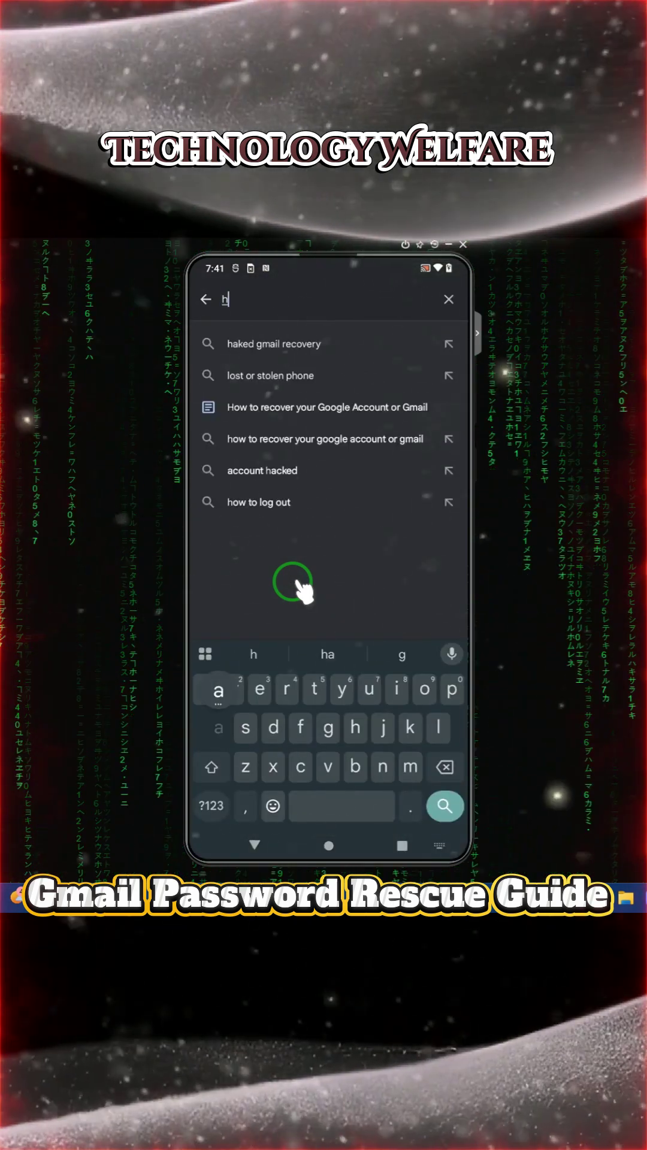
pyautogui.write('a')
pyautogui.click(274, 343)
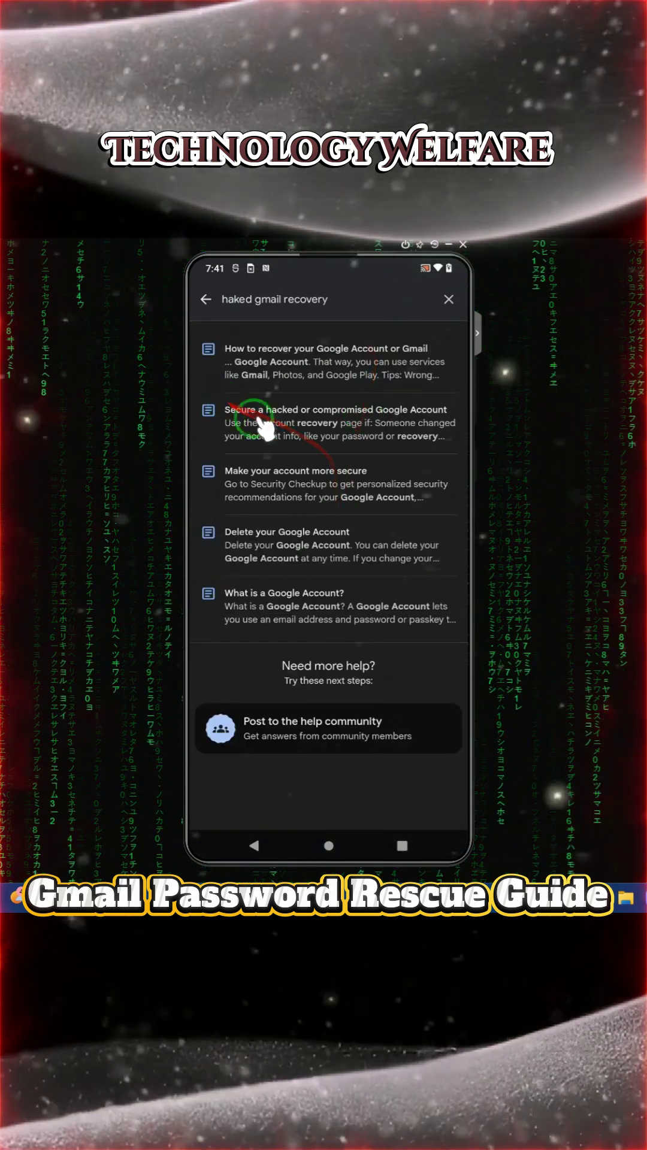
# - Read the hacked-account article, expanding account activity steps, then follow 'These tips' for recovery
pyautogui.click(361, 432)
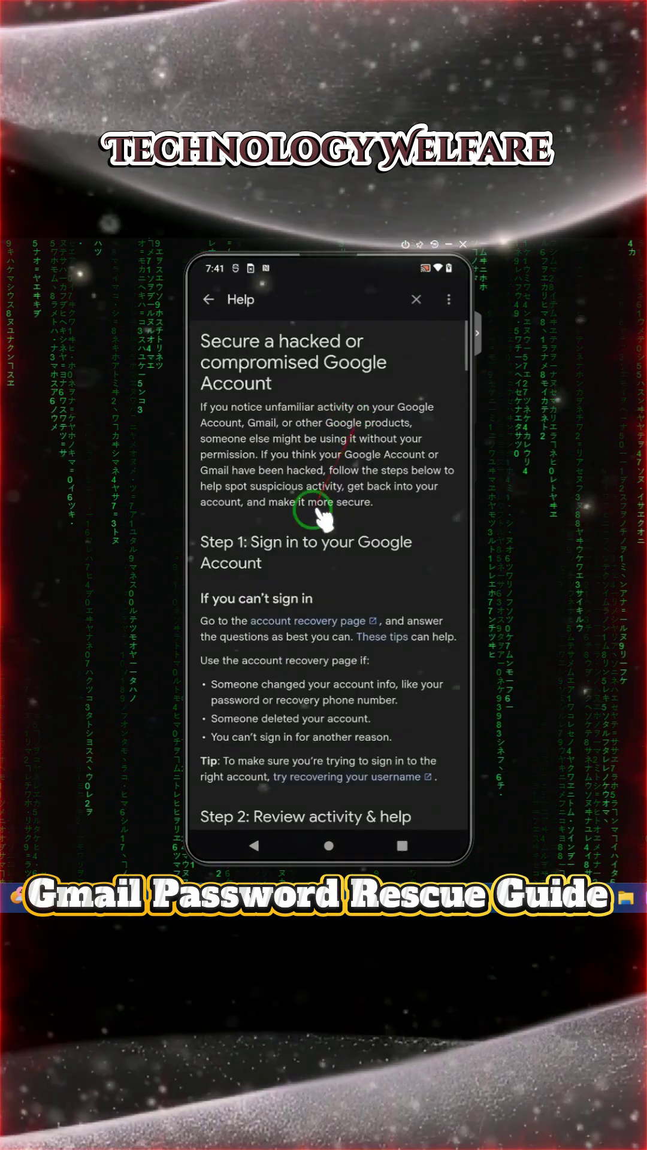
pyautogui.scroll(-3, 292, 598)
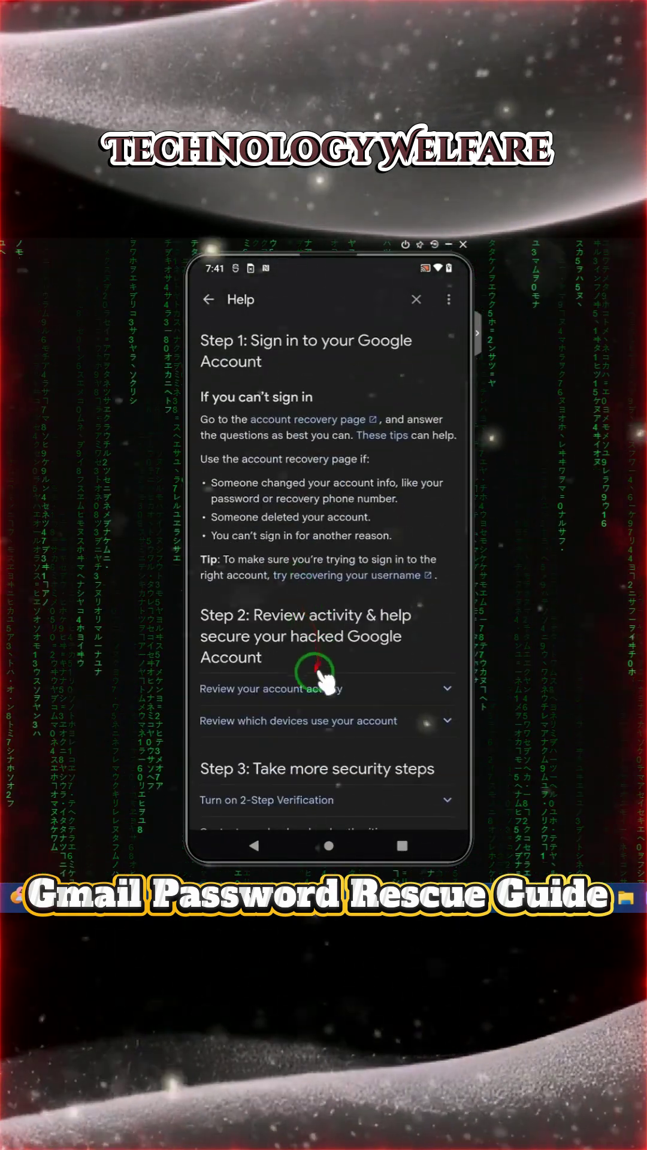
pyautogui.click(324, 693)
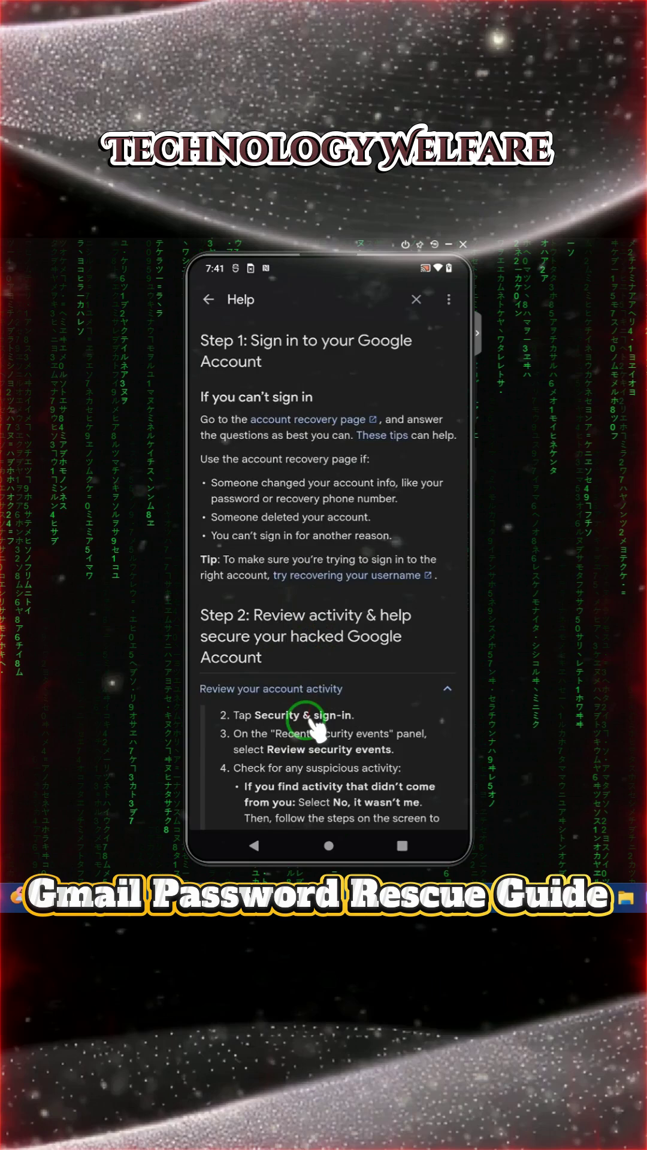
pyautogui.scroll(-3, 315, 710)
pyautogui.scroll(-1, 315, 719)
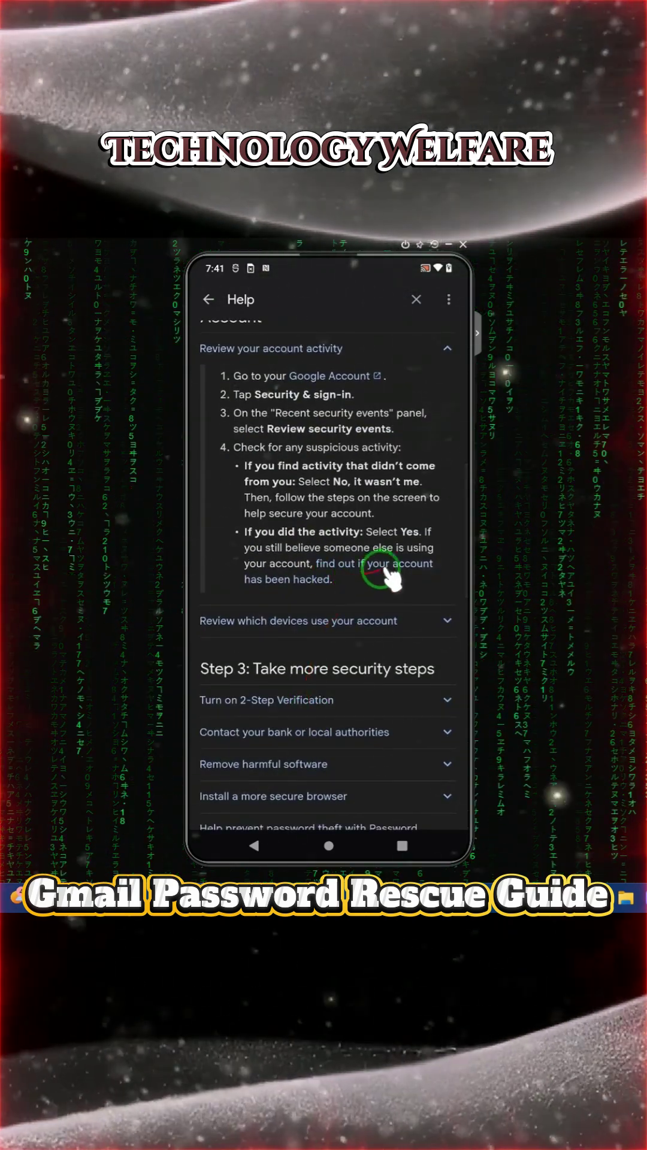
pyautogui.click(409, 566)
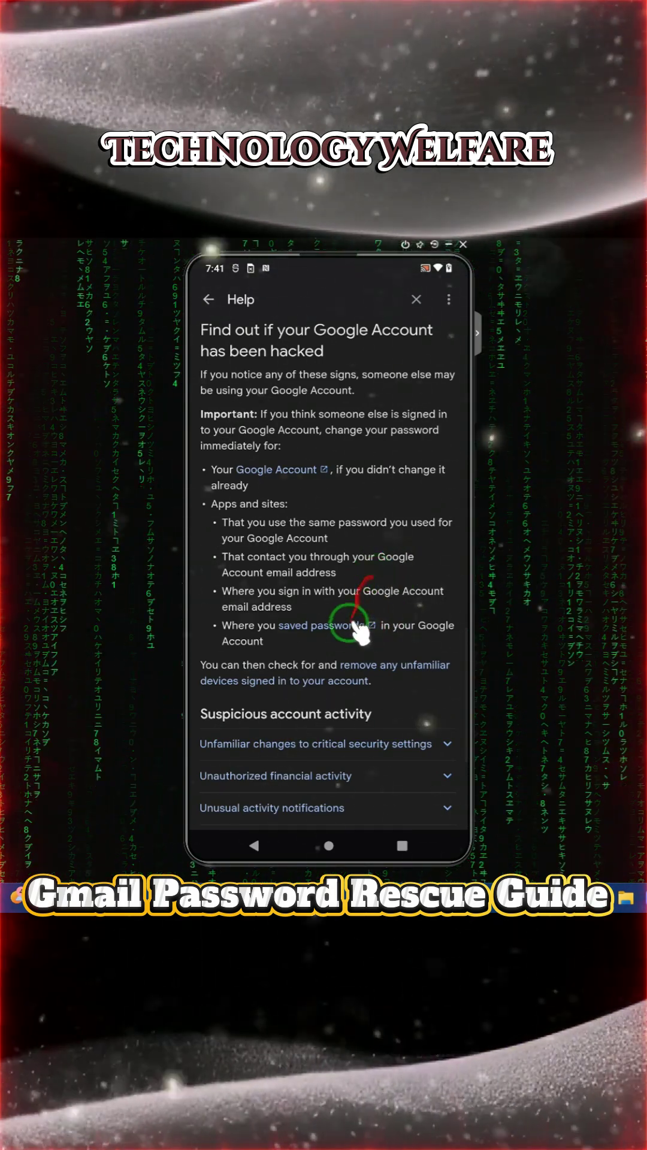
pyautogui.scroll(5, 360, 577)
pyautogui.scroll(5, 360, 578)
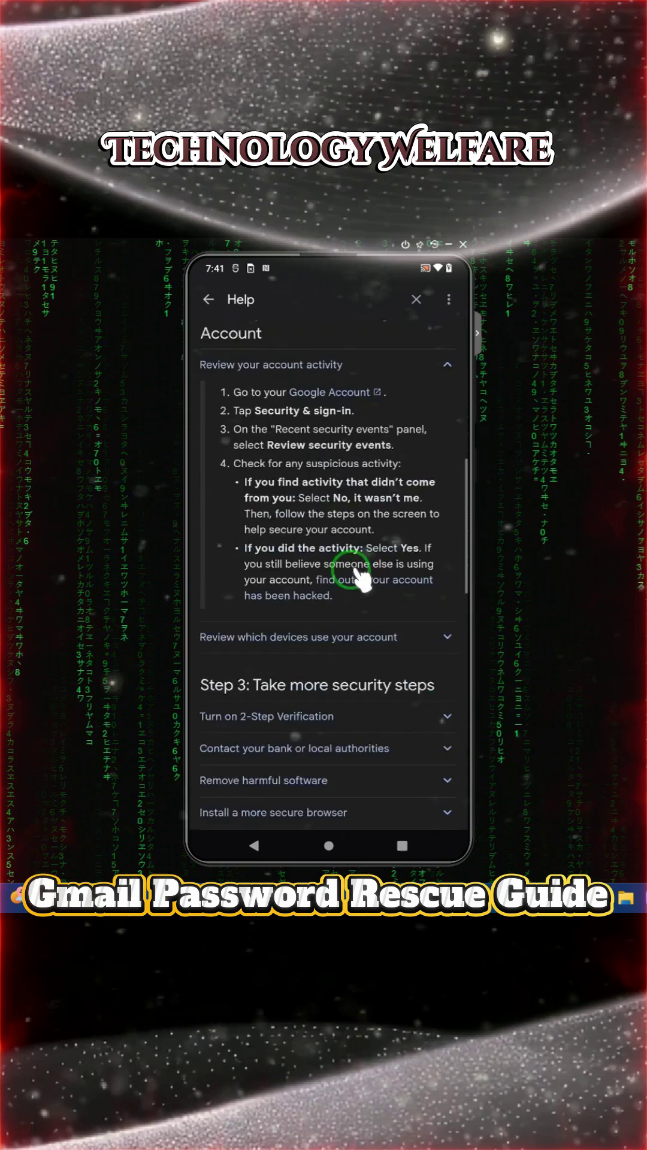
pyautogui.scroll(5, 360, 577)
pyautogui.scroll(5, 360, 577)
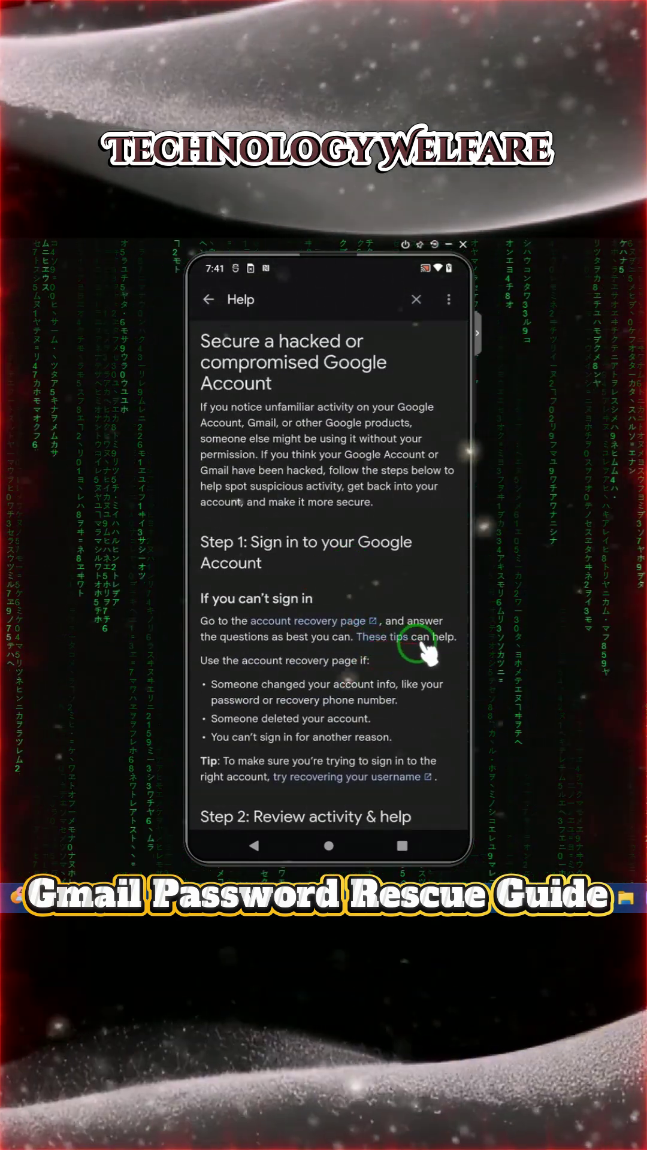
pyautogui.click(405, 638)
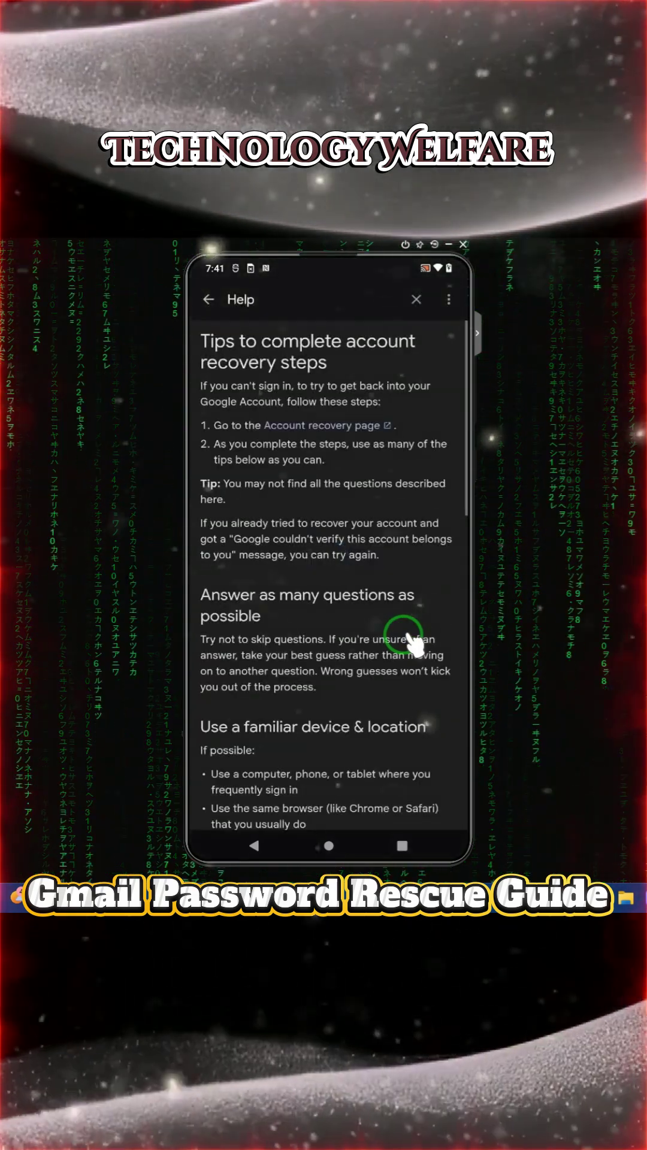
# - On the Account recovery page, fill in the saved account email and submit it with Next
pyautogui.click(355, 424)
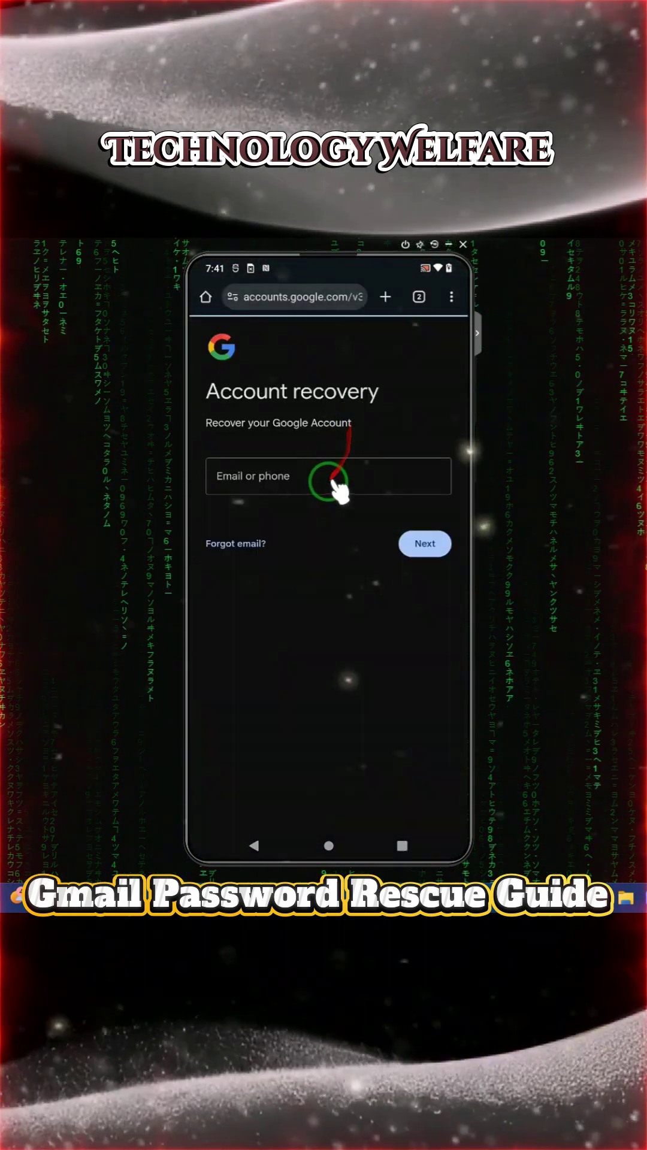
pyautogui.click(324, 476)
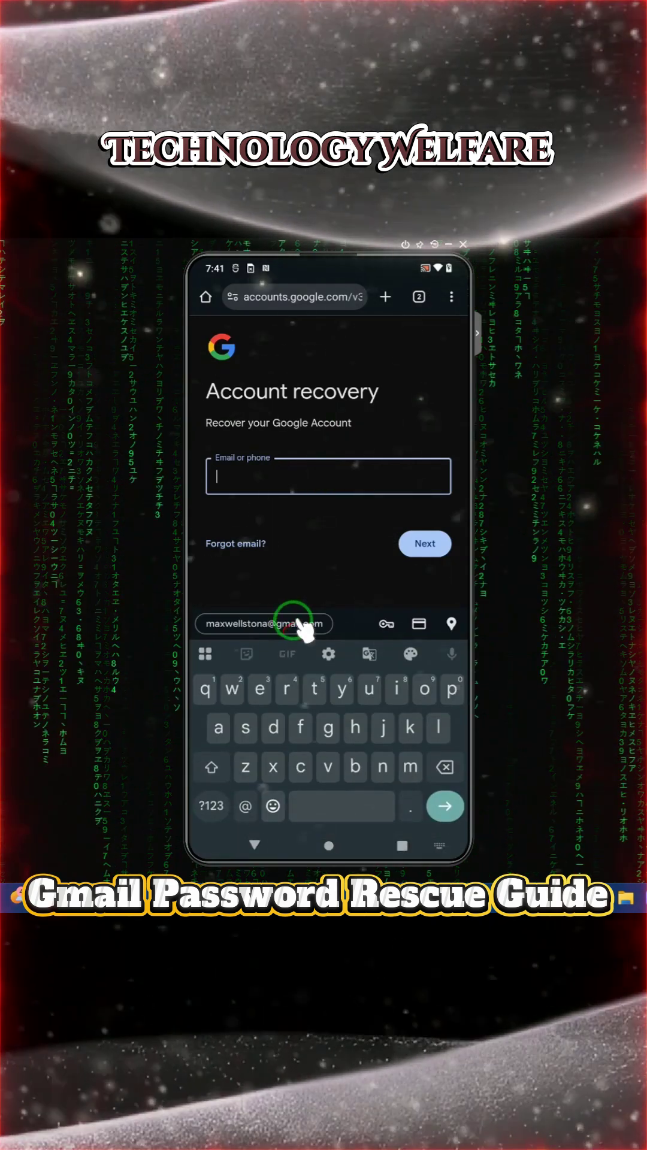
pyautogui.click(270, 624)
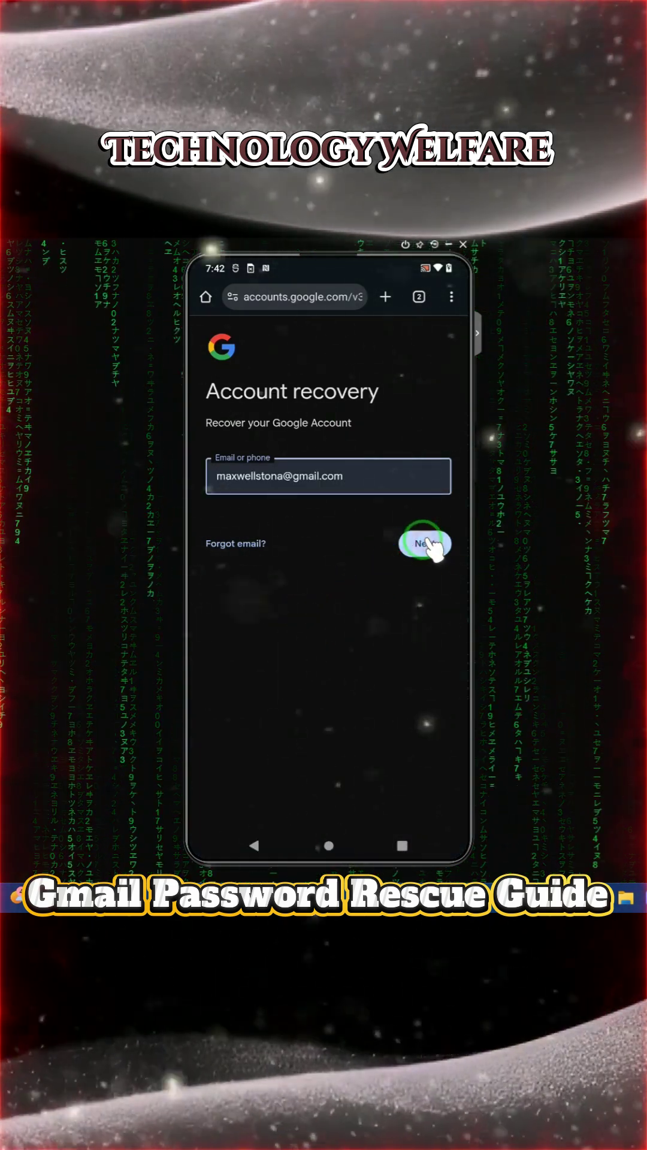
pyautogui.click(424, 544)
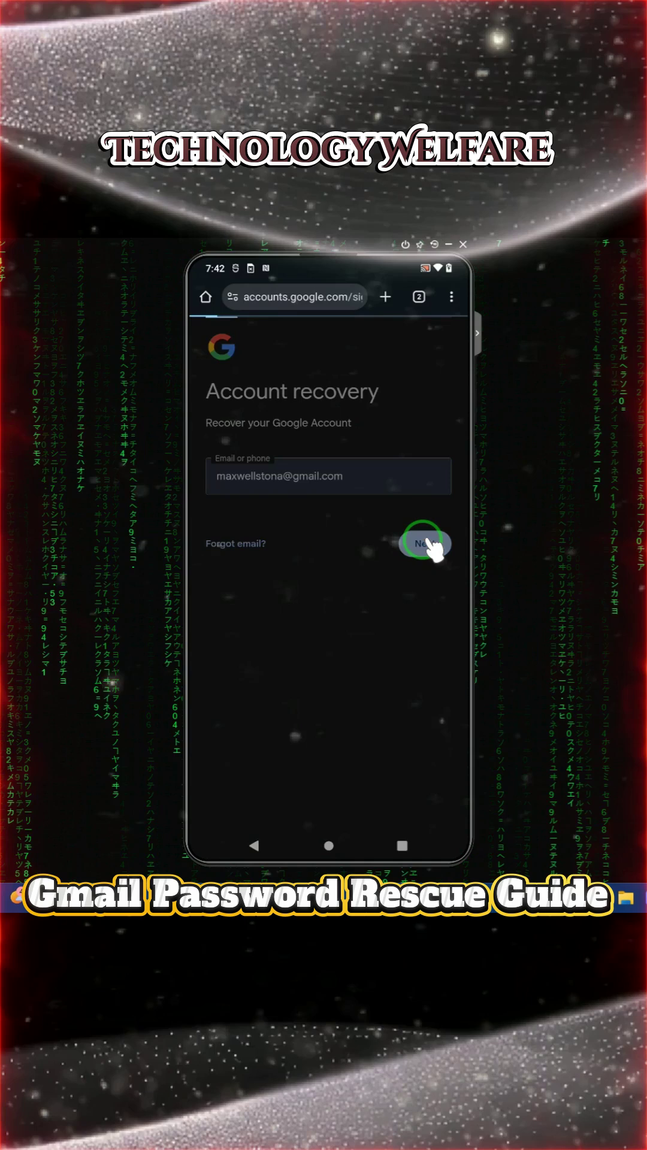